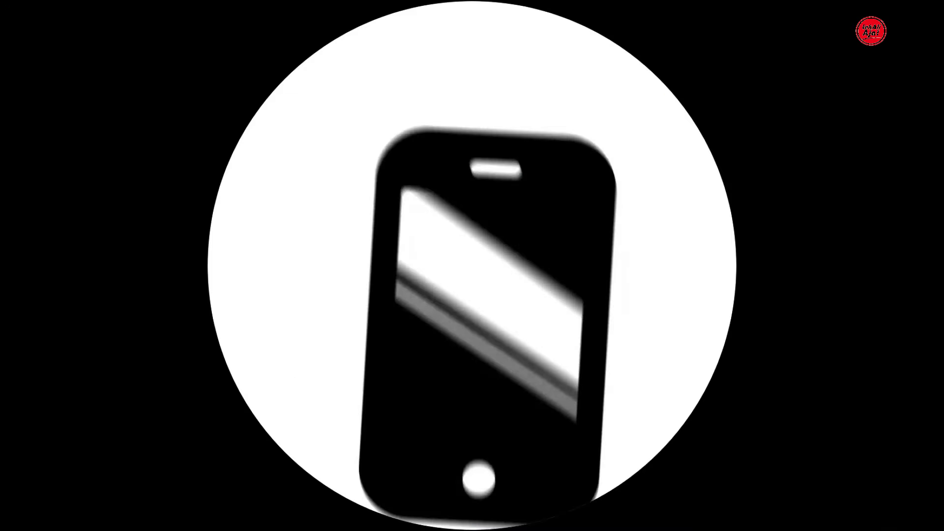
left_click(399, 262)
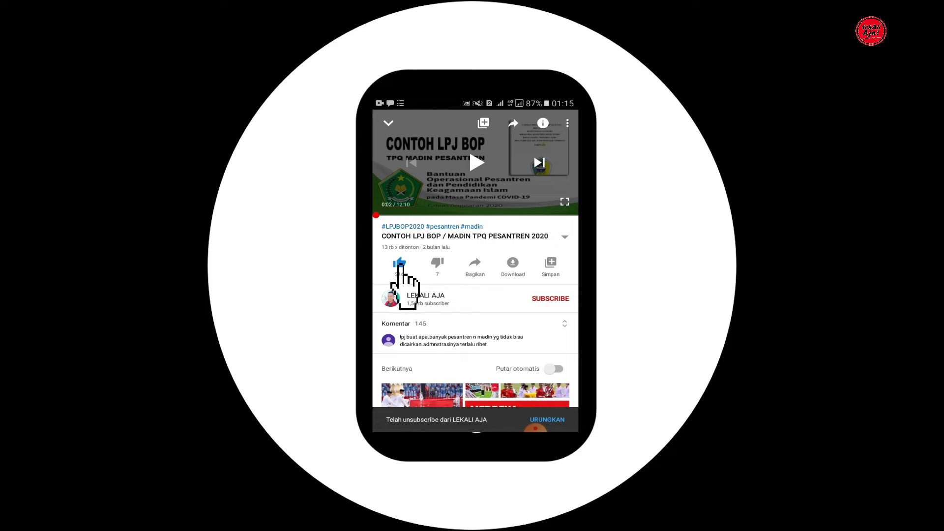
left_click(543, 301)
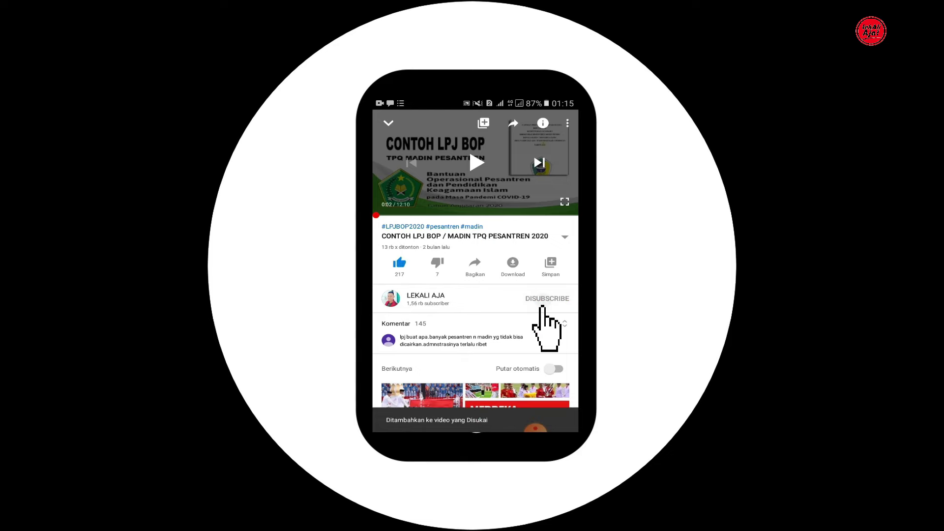
left_click(564, 298)
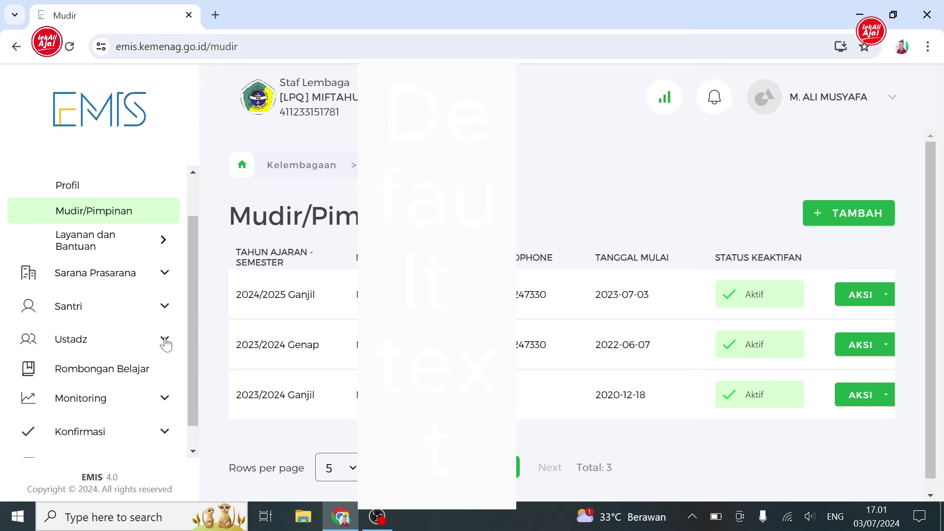
Open the Daftar Ustadz list from the Ustadz section
left_click(166, 342)
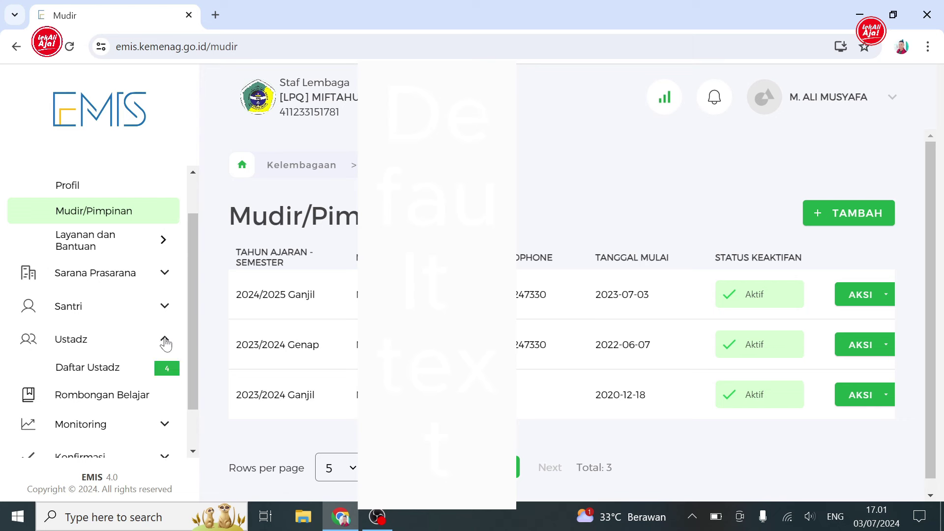
left_click(165, 341)
left_click(165, 341)
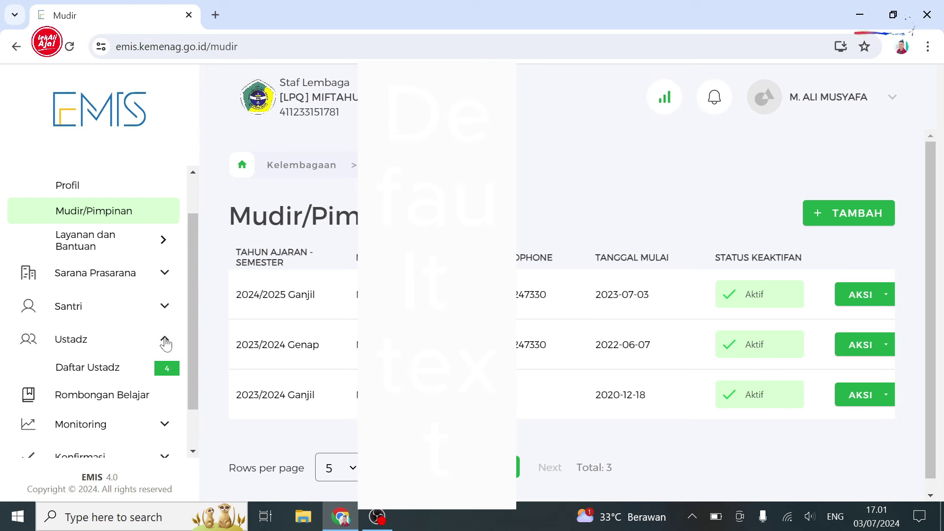
left_click(149, 369)
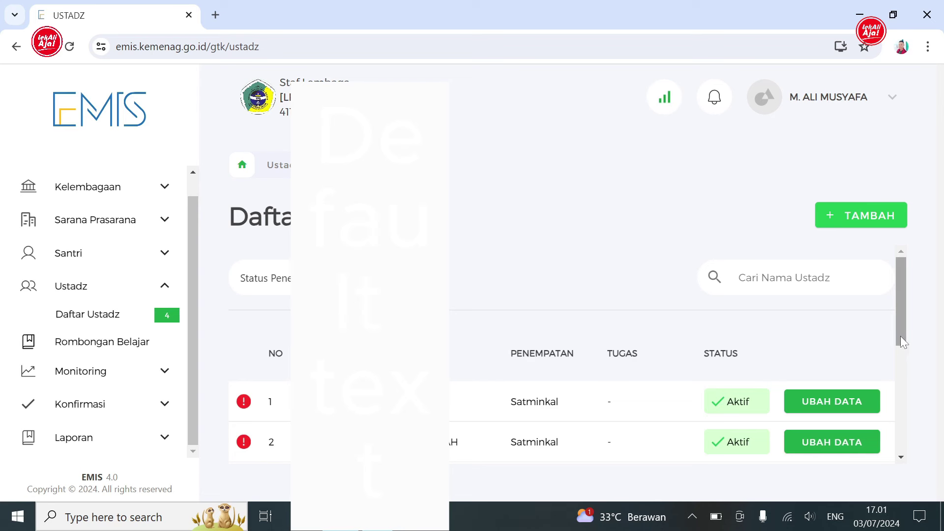
Open the first listed ustadz's data for editing and show the Tugas Utama records
scroll(896, 367, "down", 2)
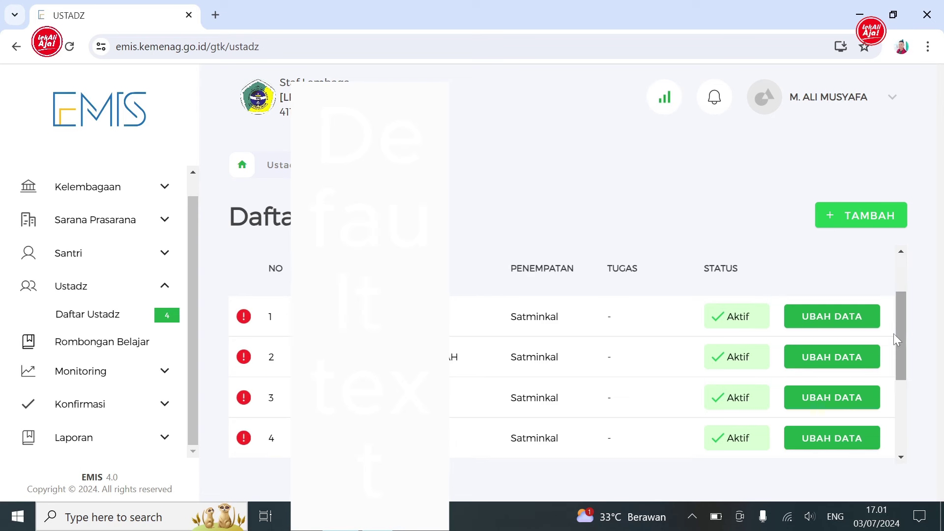
left_click(858, 334)
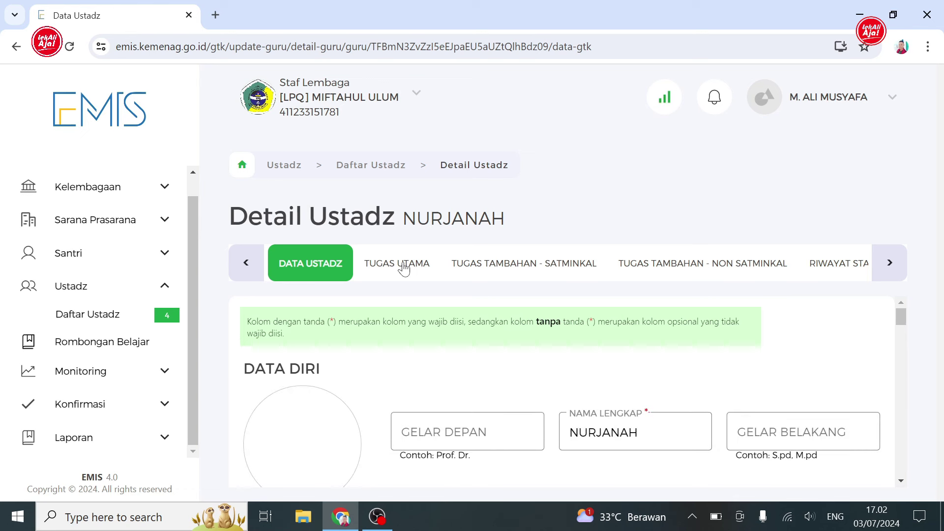
left_click(404, 268)
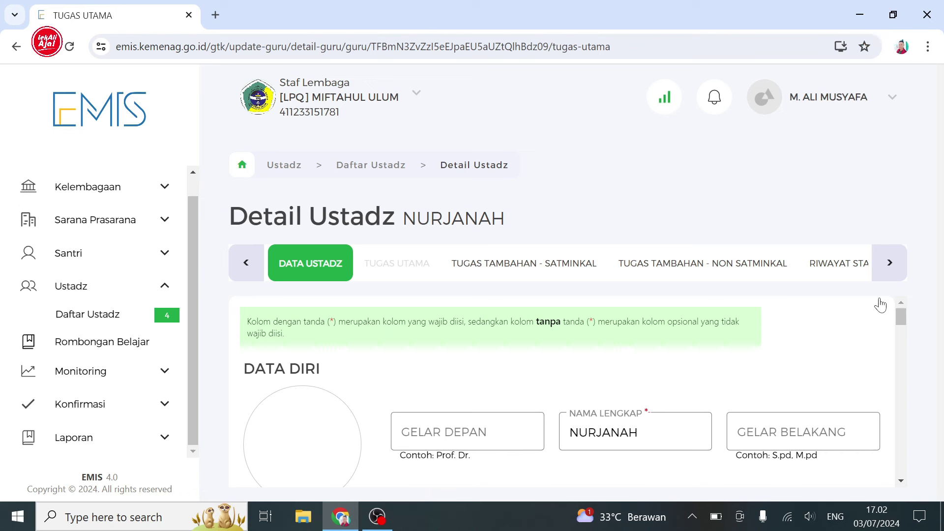
left_click(427, 283)
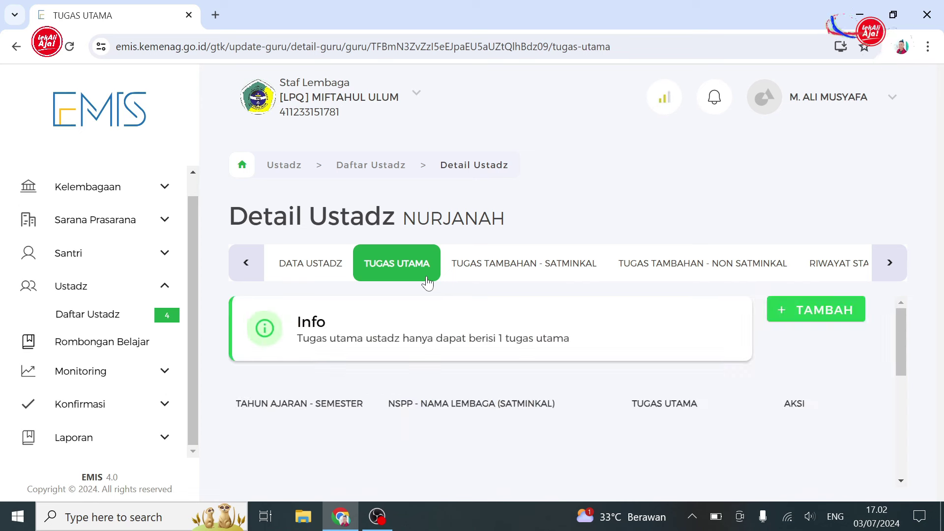
Add Tenaga Pendidik as the first ustadz's Tugas Utama for 2024/2025 Ganjil, save it and close the form
left_click(804, 322)
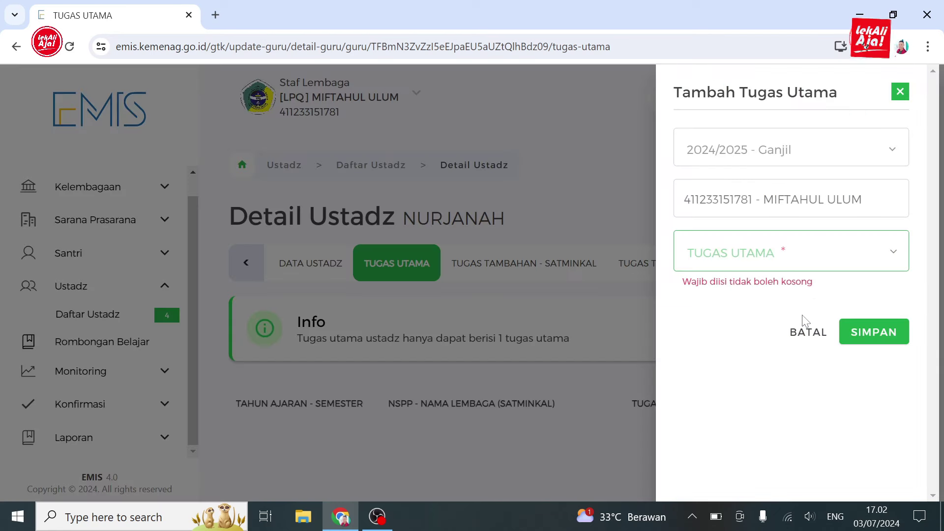
left_click(891, 259)
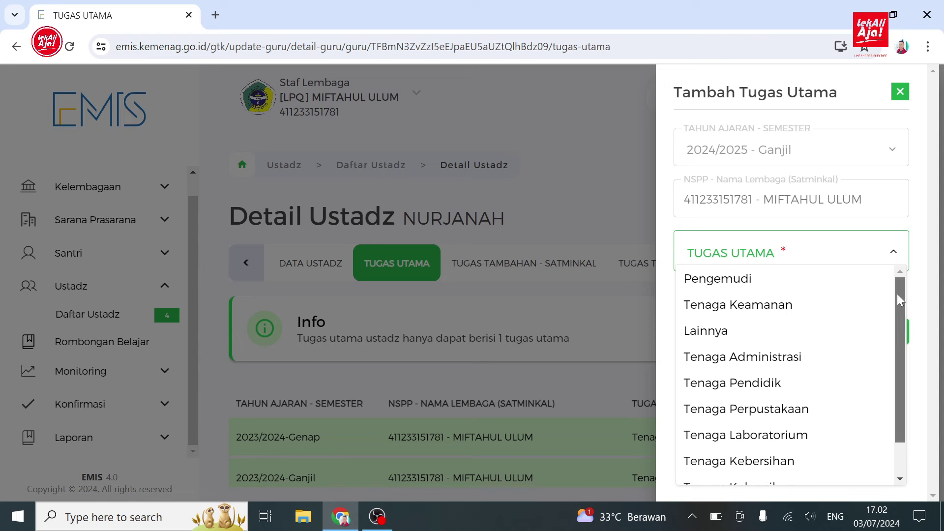
left_click(722, 384)
left_click(875, 320)
left_click(529, 373)
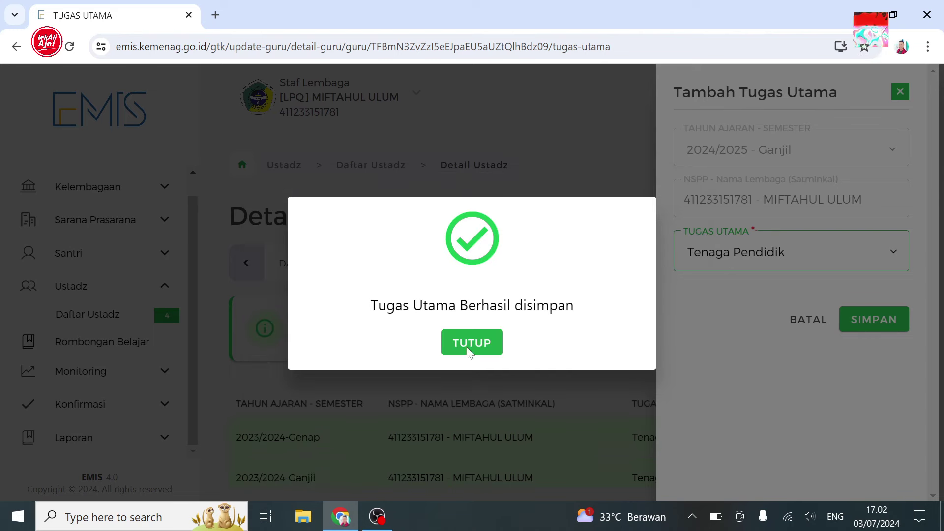
left_click(480, 344)
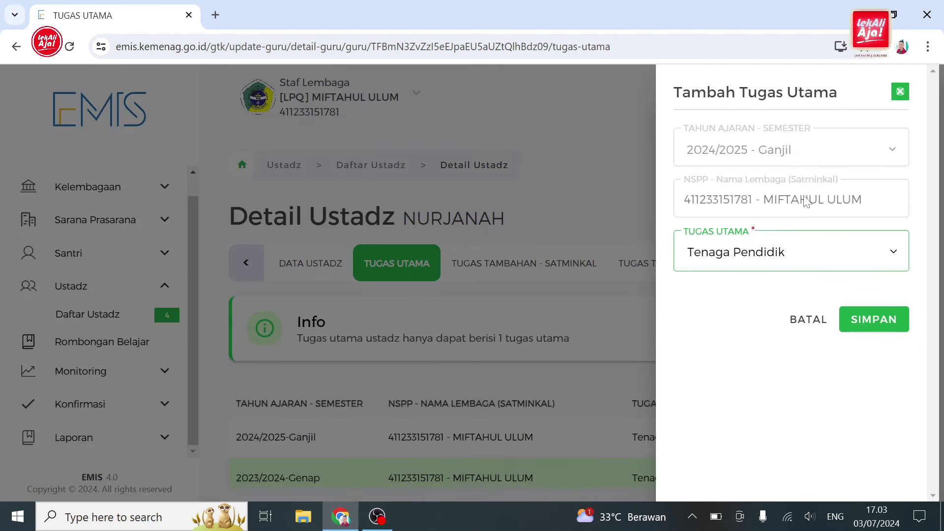
left_click(642, 291)
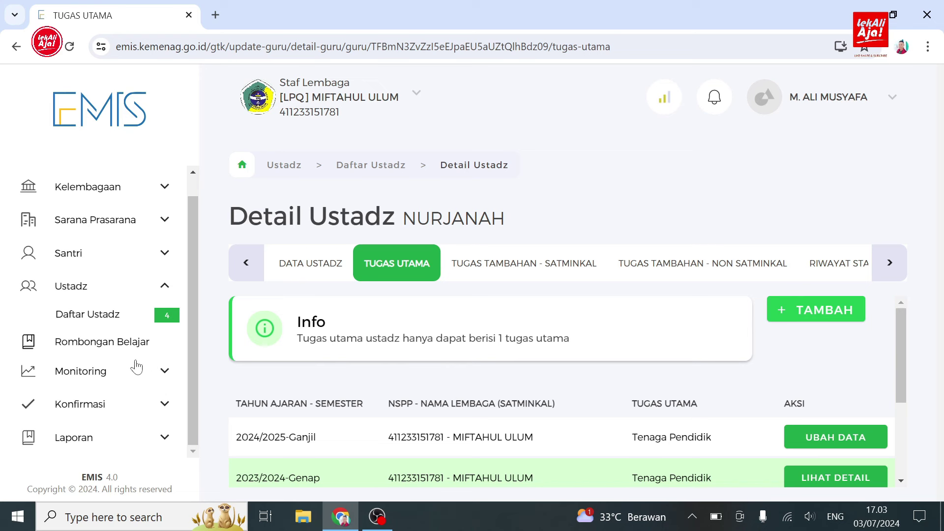
Return to the Daftar Ustadz list, reload it, and reopen the first ustadz's Tugas Utama records
left_click(108, 321)
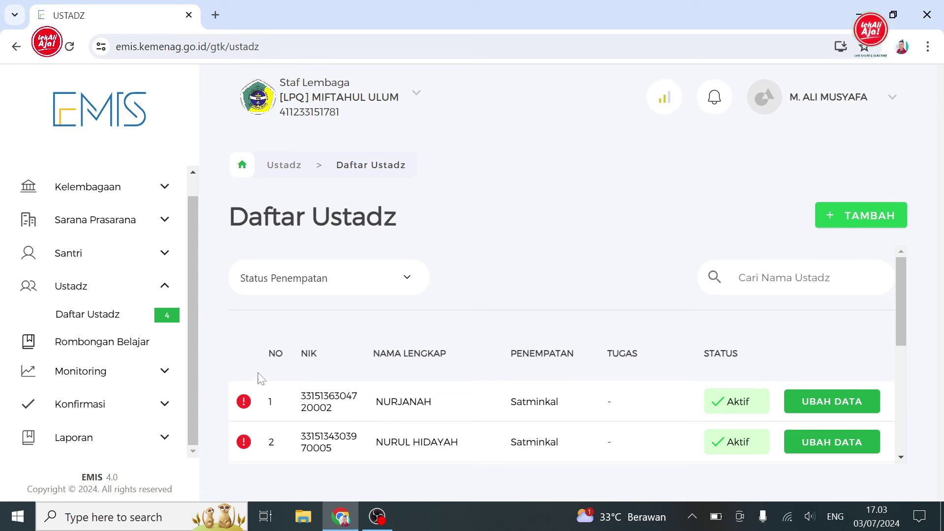
left_click(69, 46)
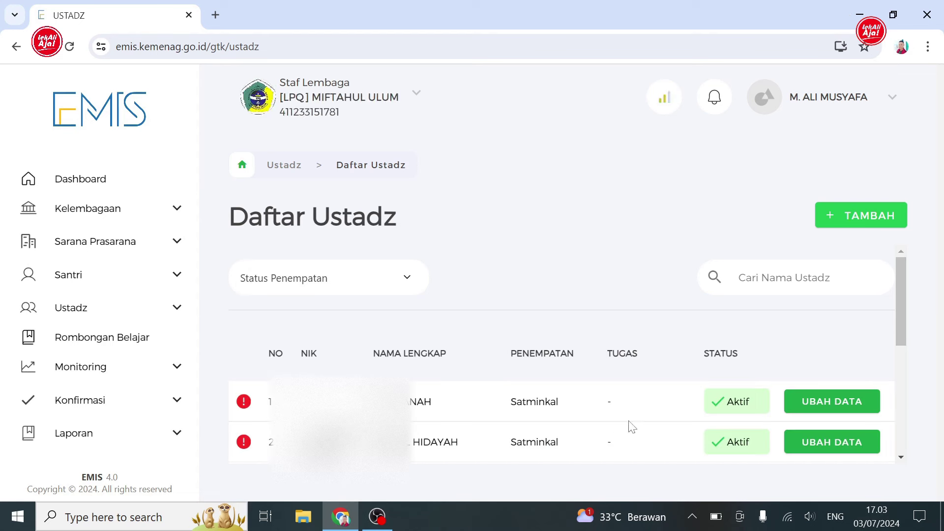
left_click(833, 413)
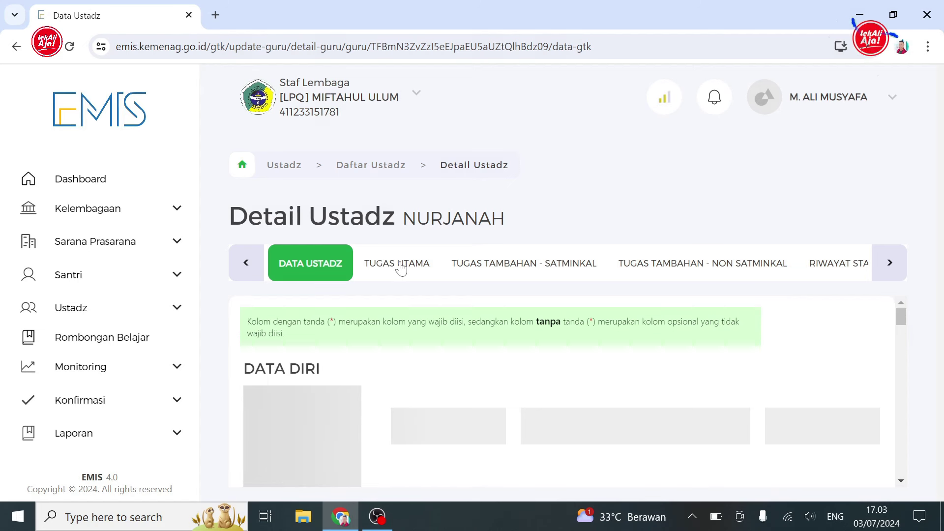
left_click(403, 269)
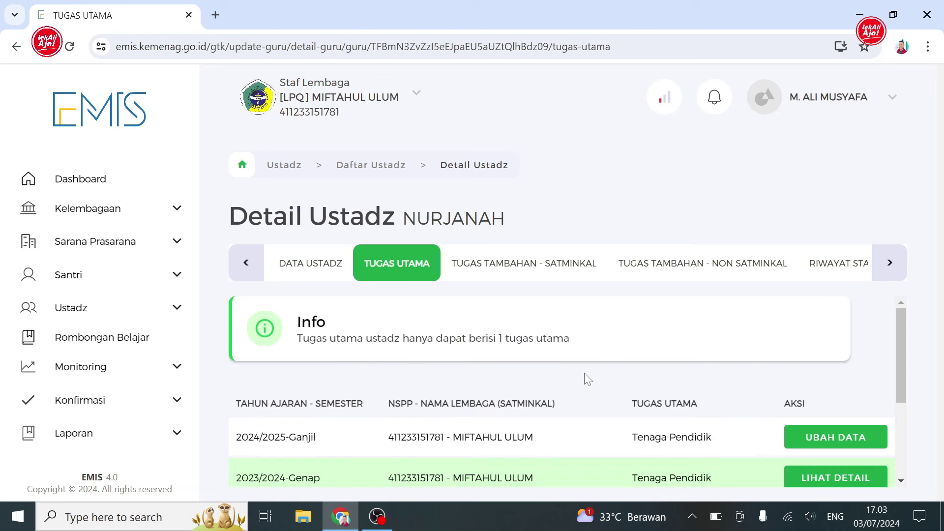
scroll(900, 392, "down", 2)
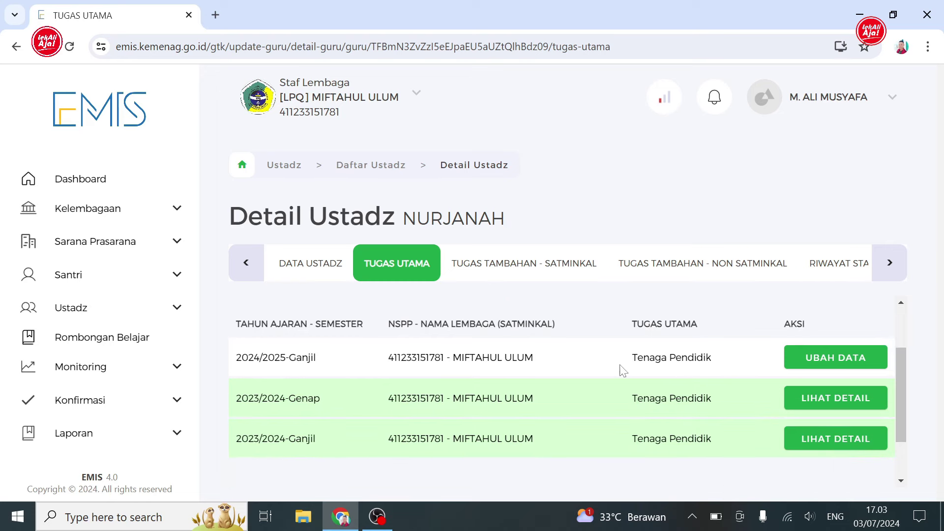
Change the first ustadz's 2024/2025 Ganjil Tugas Utama to Tenaga Kebersihan, save it and close the form
left_click(831, 367)
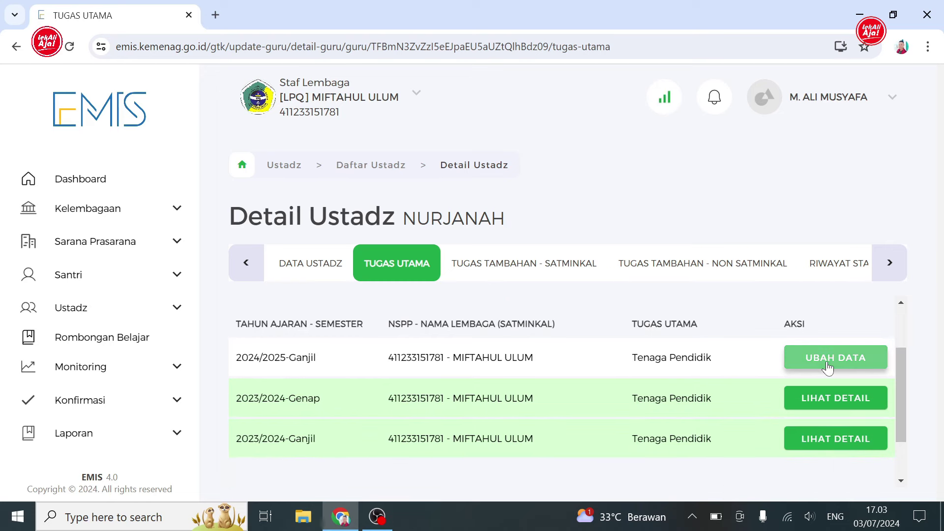
left_click(891, 258)
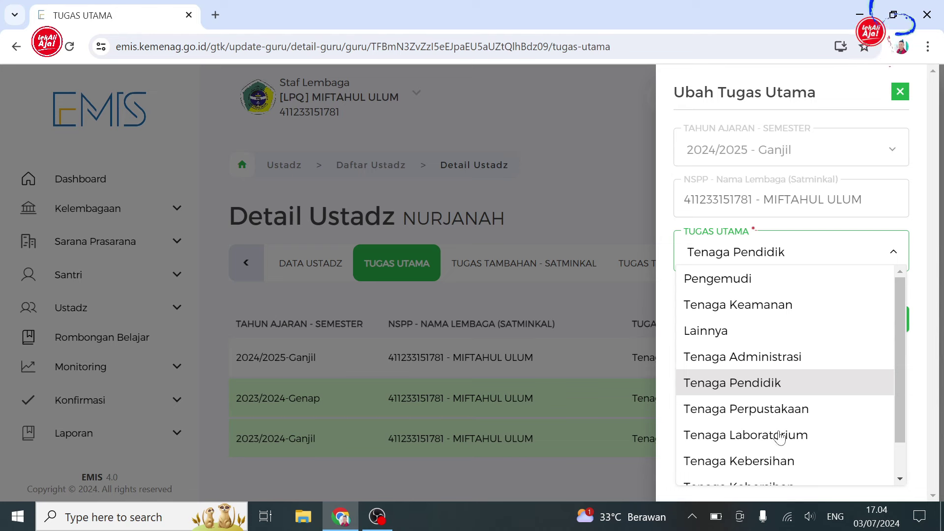
left_click(773, 466)
left_click(868, 319)
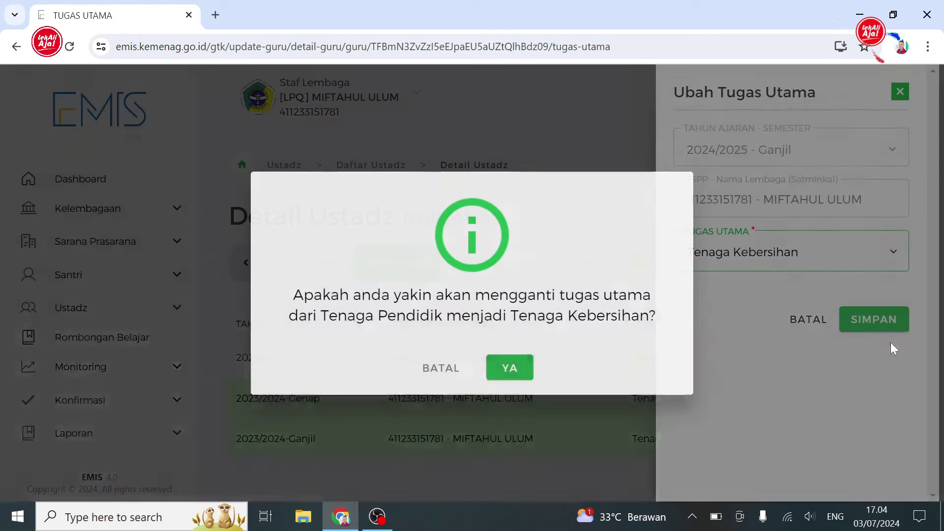
left_click(512, 368)
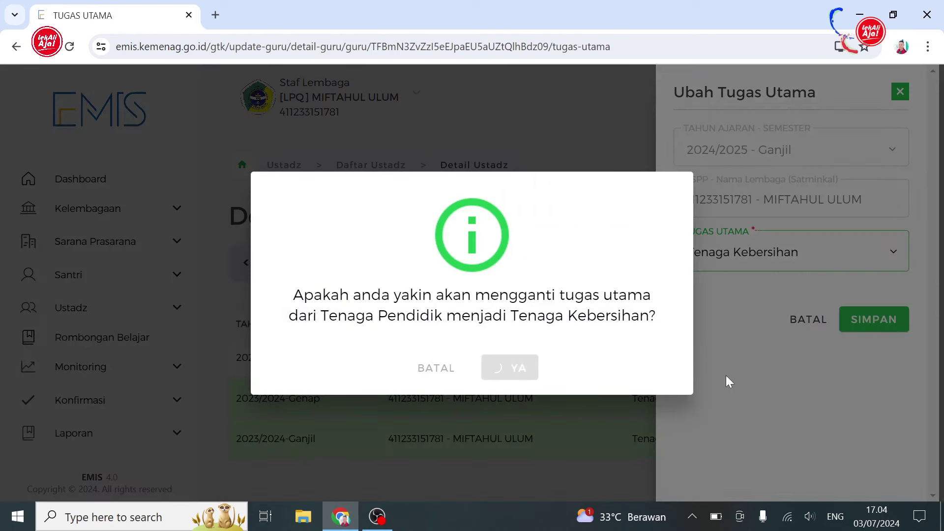
left_click(489, 343)
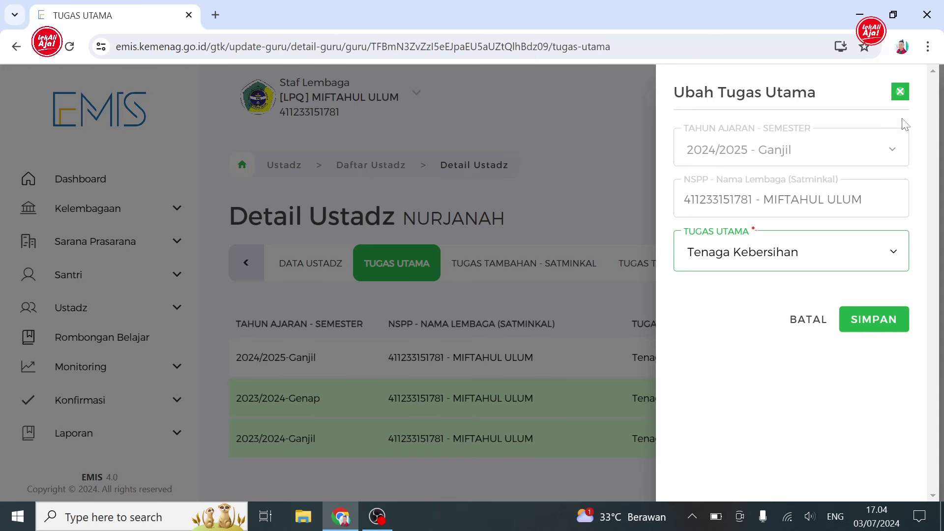
left_click(901, 93)
Set the first ustadz's 2024/2025 Ganjil Tugas Utama back to Tenaga Pendidik and save the change
left_click(840, 362)
left_click(883, 256)
left_click(785, 382)
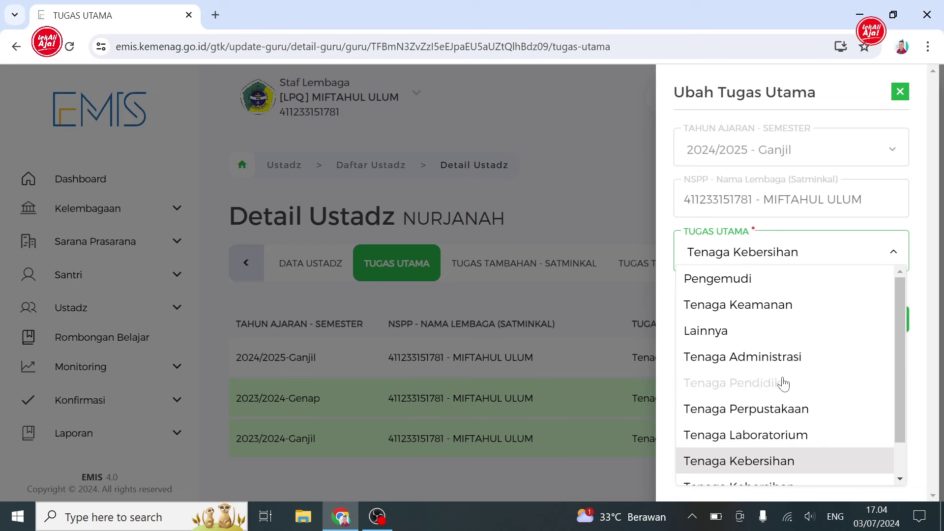
left_click(883, 329)
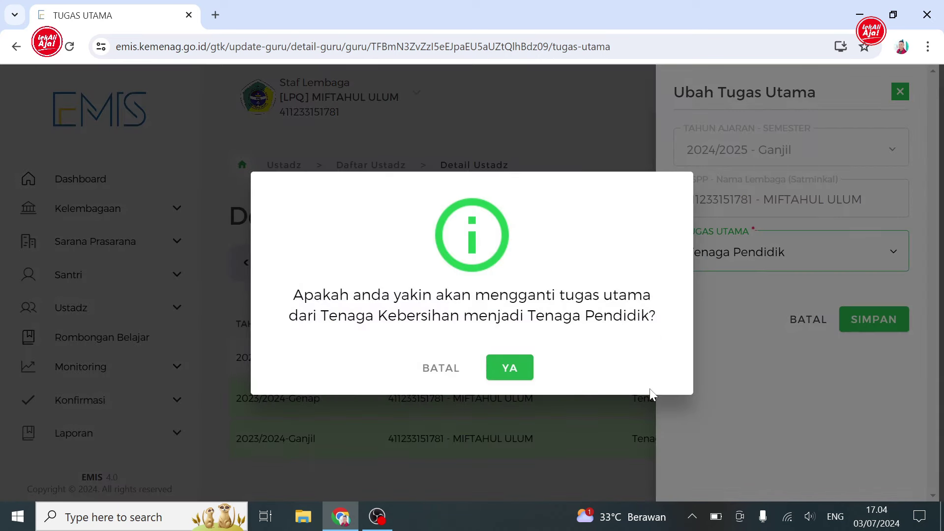
left_click(506, 369)
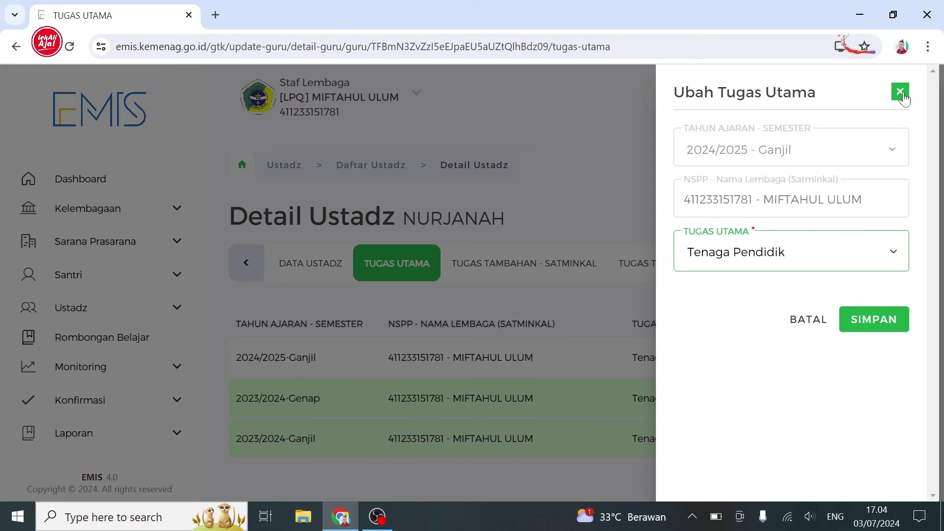
left_click(900, 92)
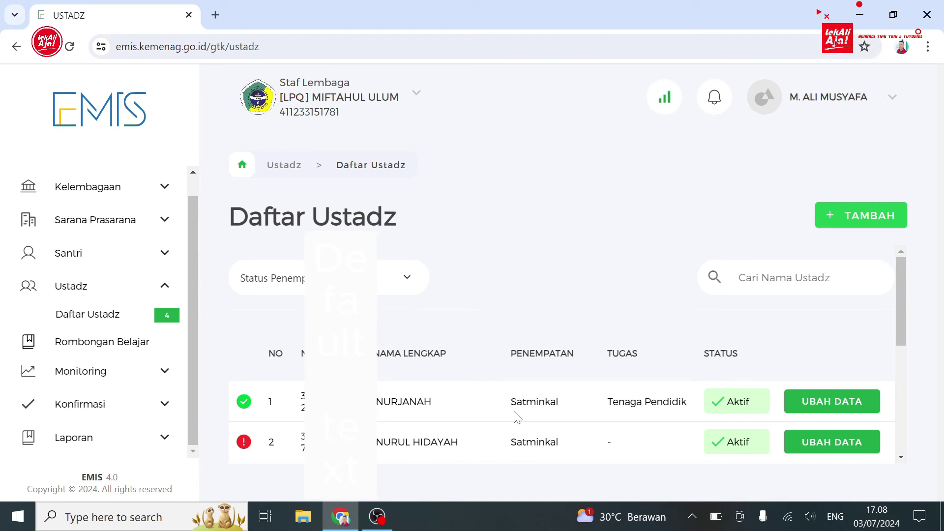
Open the second listed ustadz's Tugas Utama records and add Tenaga Pendidik for 2024/2025 Ganjil, saving the entry
left_click(829, 449)
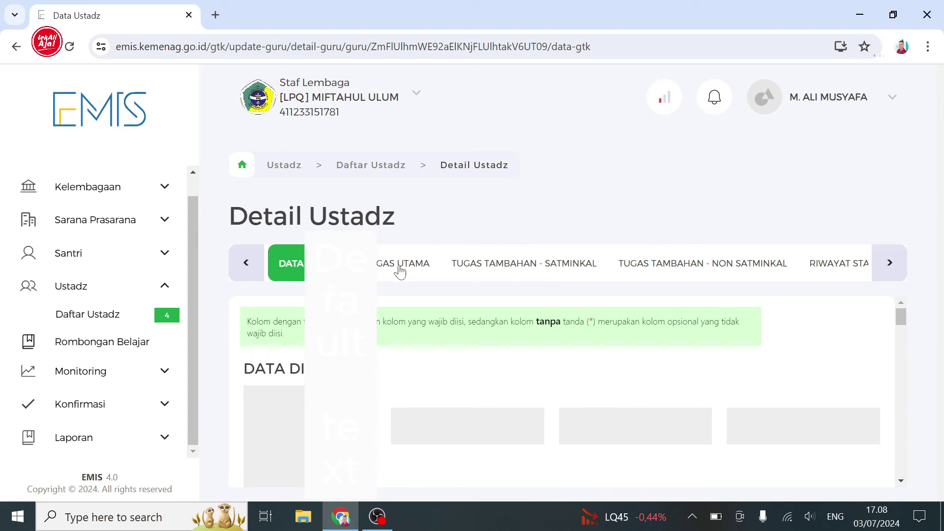
left_click(404, 266)
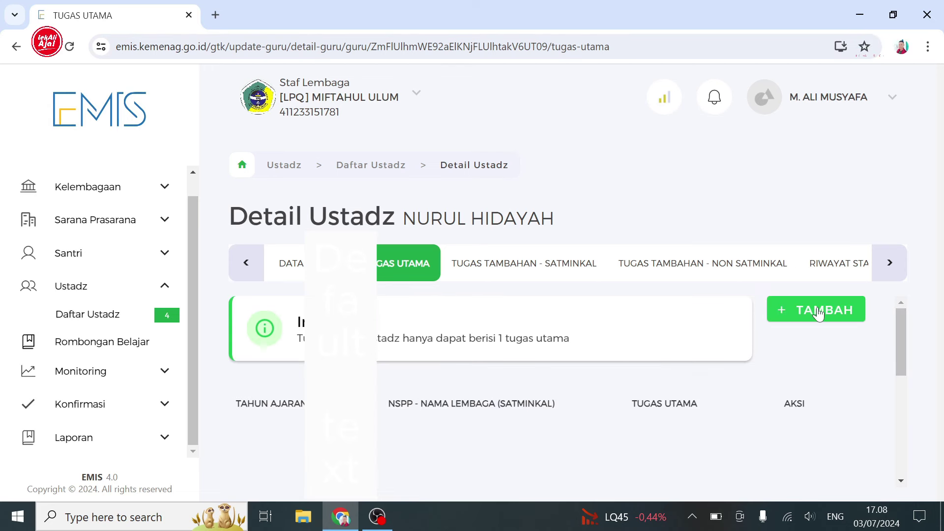
left_click(819, 313)
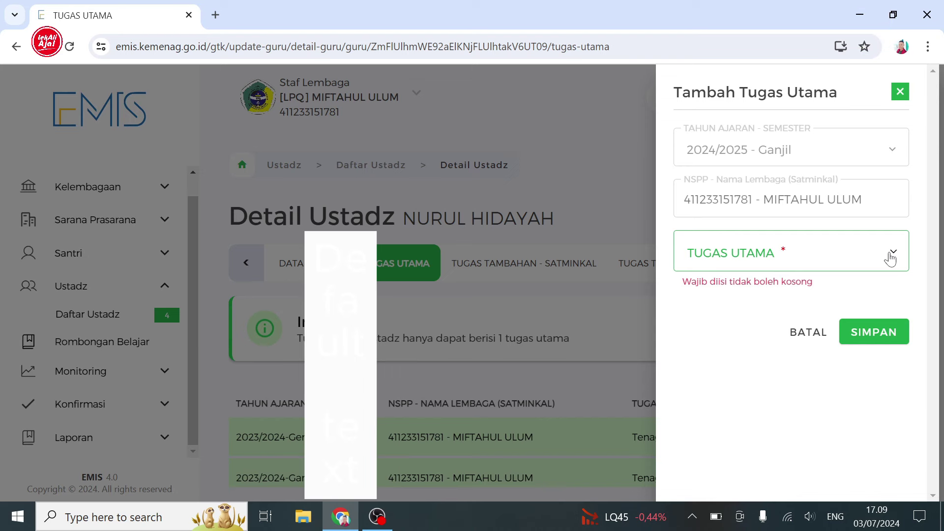
left_click(891, 259)
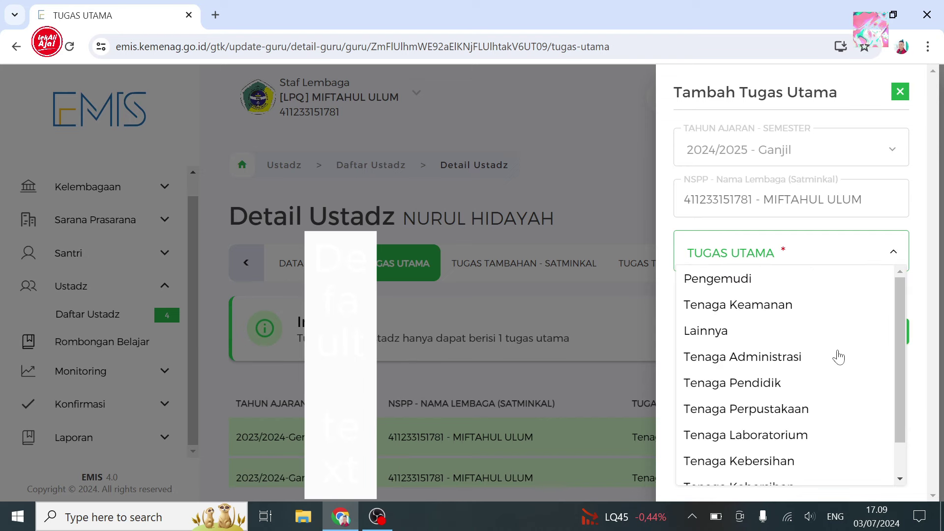
left_click(852, 392)
left_click(865, 320)
left_click(509, 368)
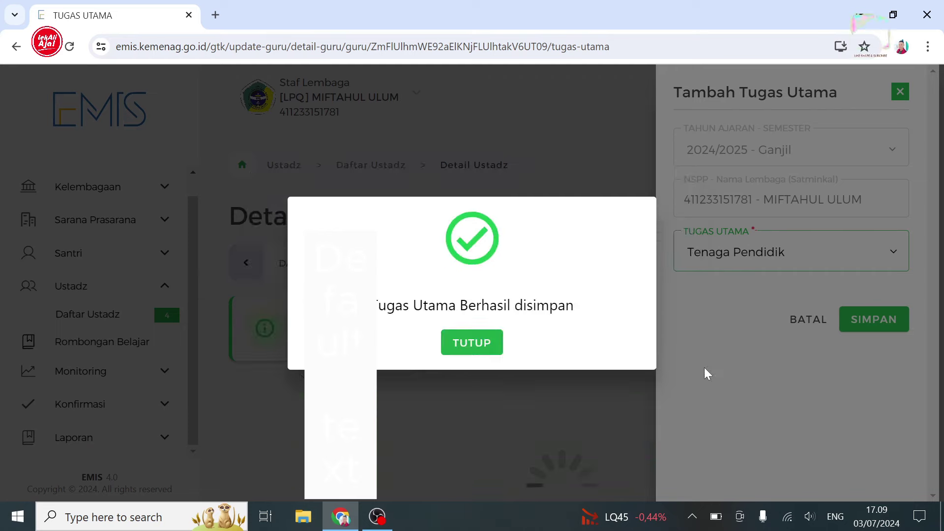
left_click(874, 319)
left_click(503, 367)
left_click(472, 342)
left_click(900, 91)
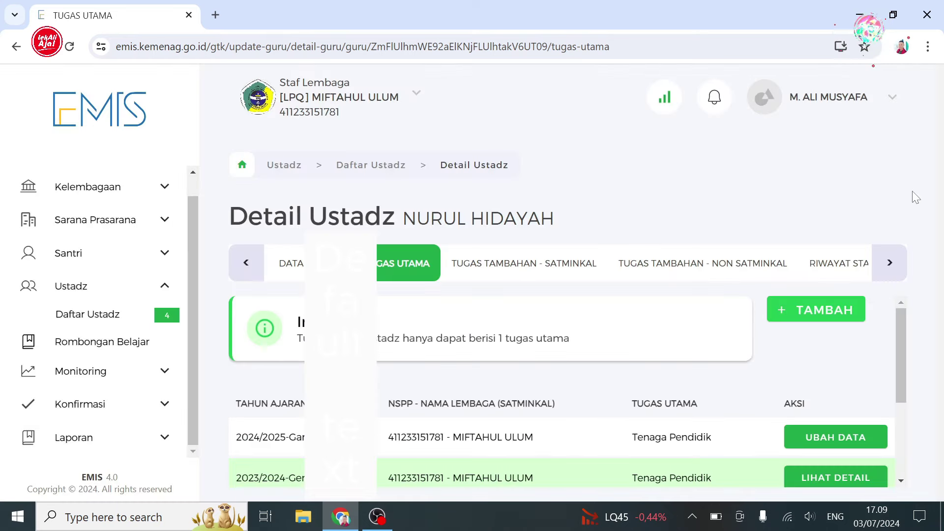
Return to the Daftar Ustadz list and open the third listed ustadz's Tugas Utama records
left_click(129, 323)
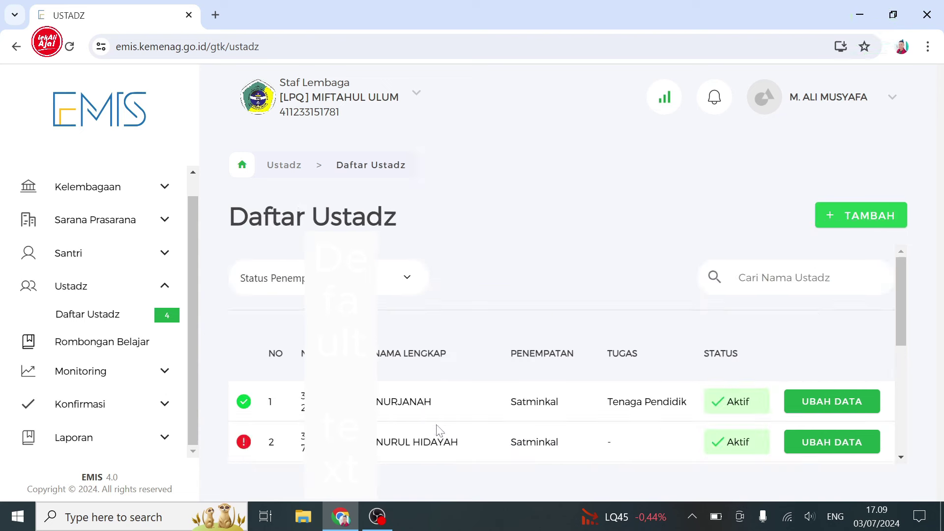
scroll(899, 338, "down", 3)
left_click(830, 338)
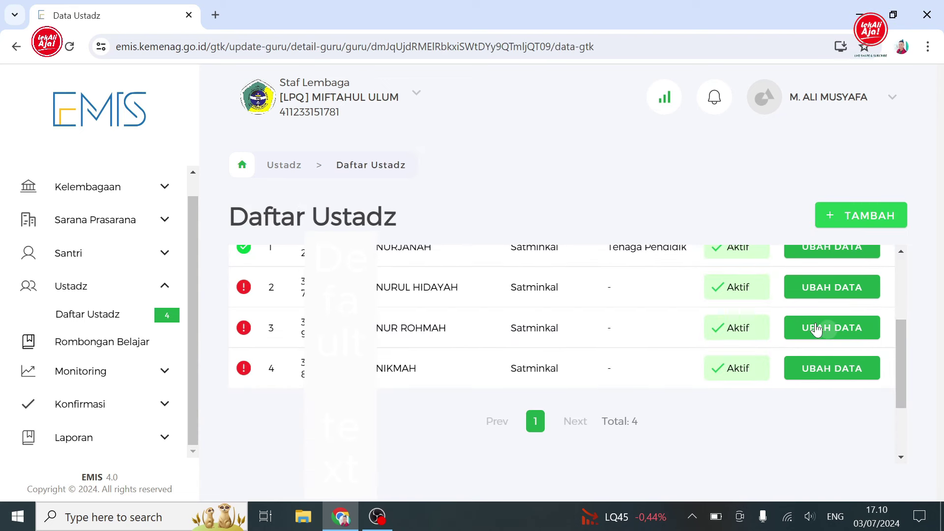
left_click(393, 266)
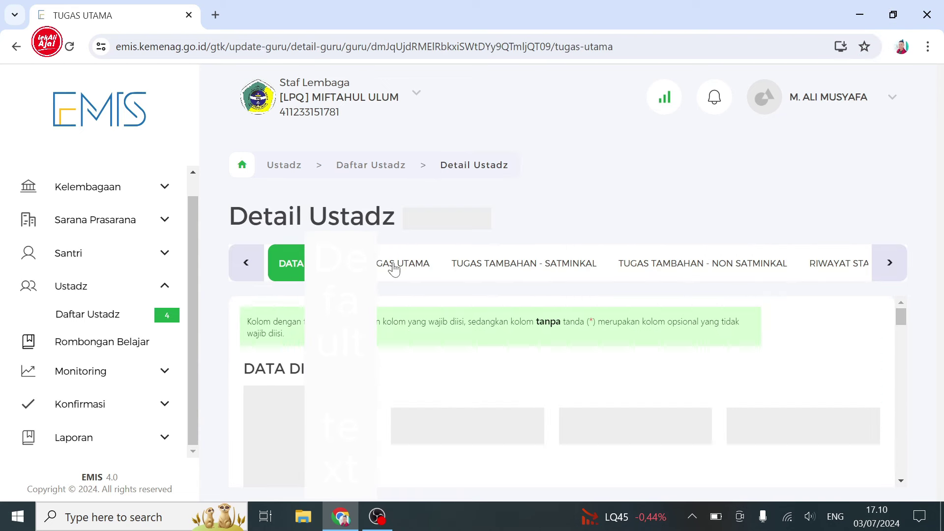
left_click(836, 318)
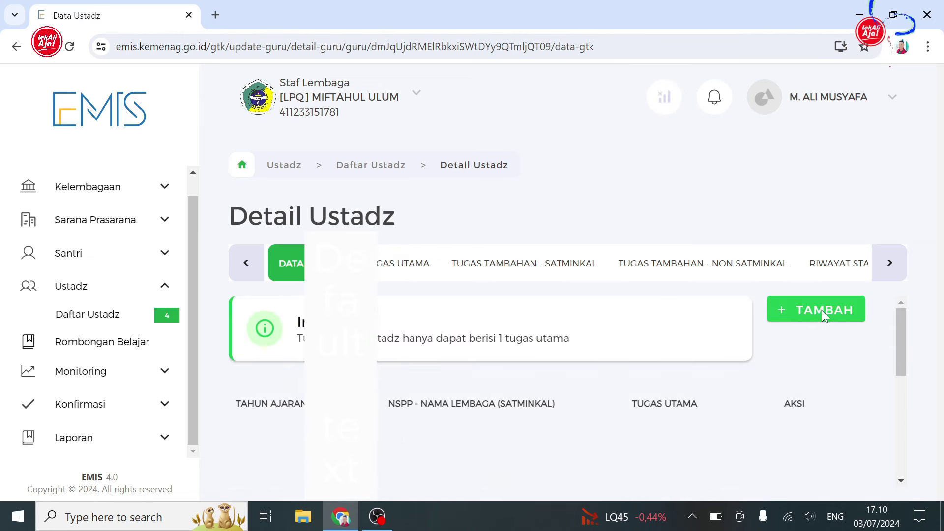
left_click(823, 314)
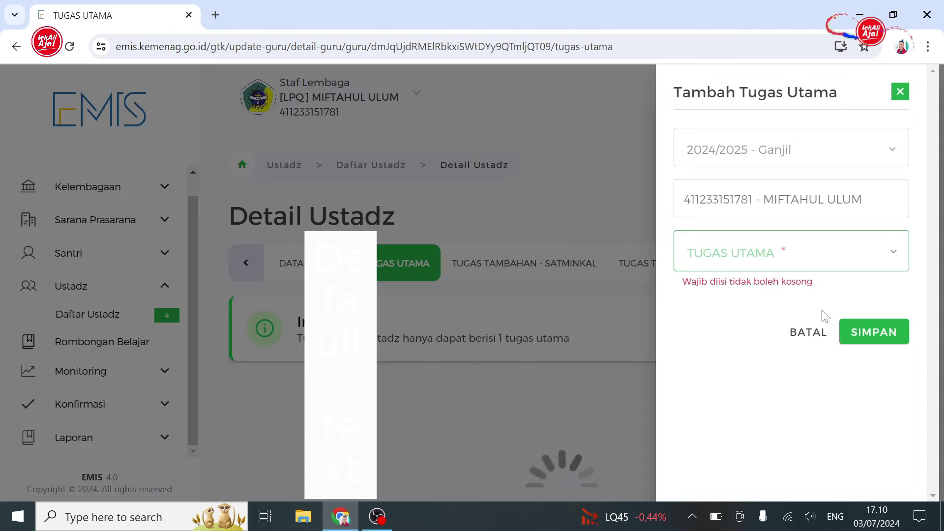
left_click(889, 257)
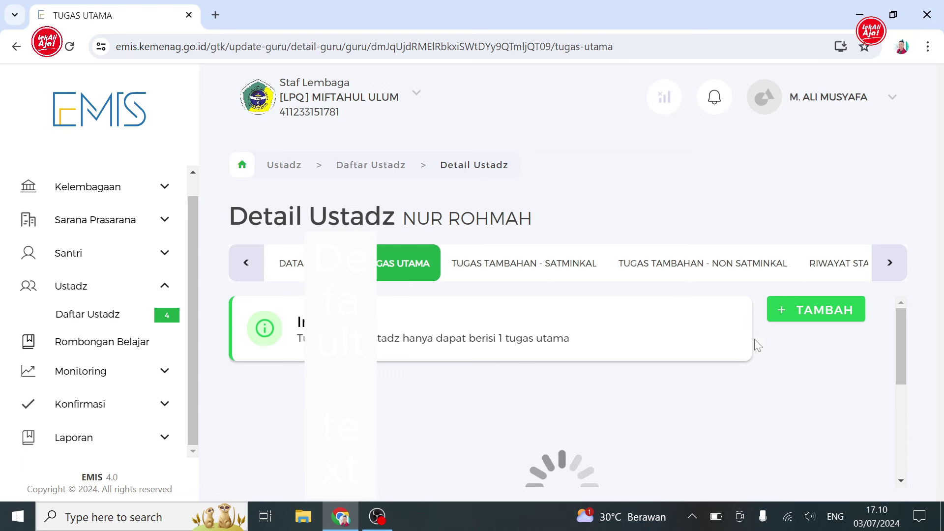
left_click(808, 312)
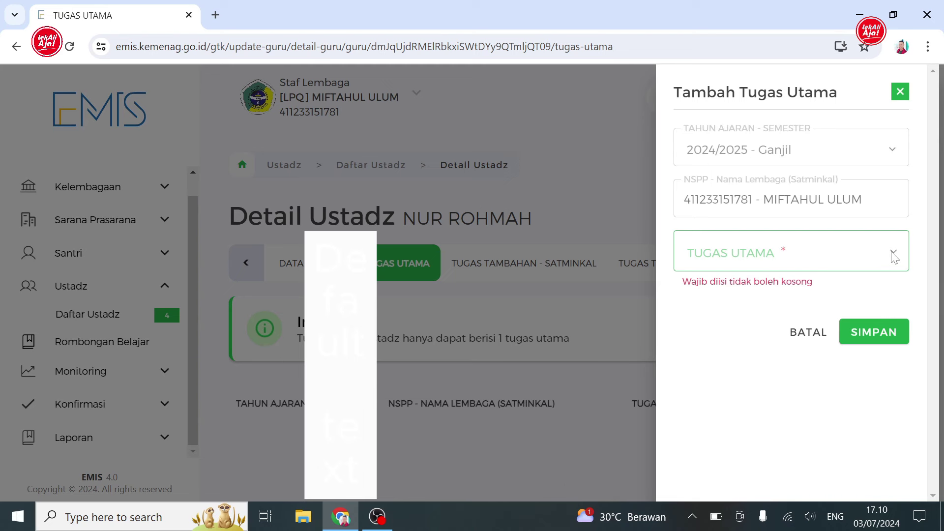
key("Escape")
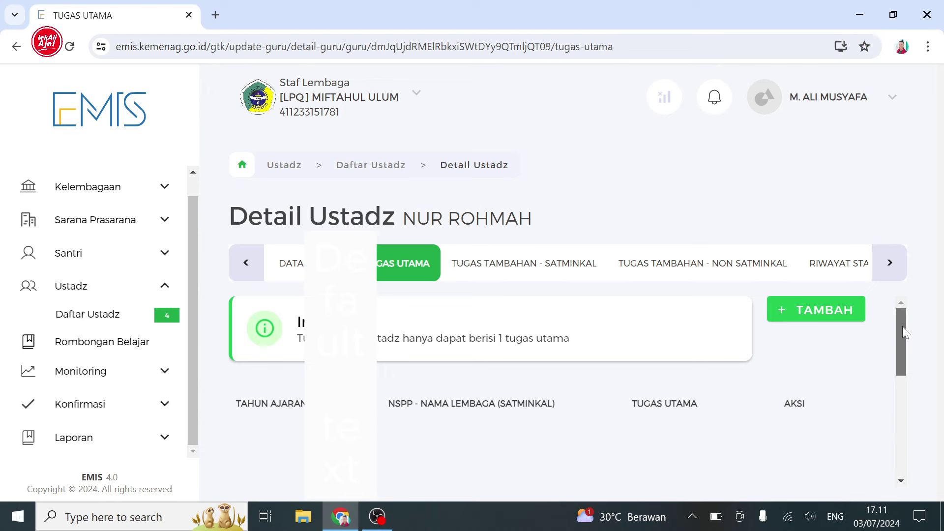
Try to save a new Tenaga Pendidik Tugas Utama for the third ustadz without a Tahun Ajaran - Semester, and close the form
left_click(827, 313)
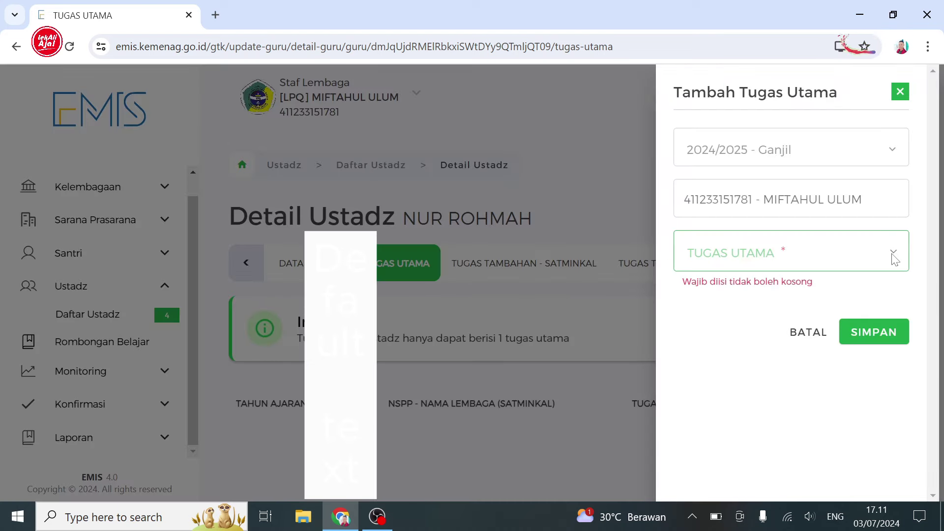
left_click(826, 265)
left_click(784, 381)
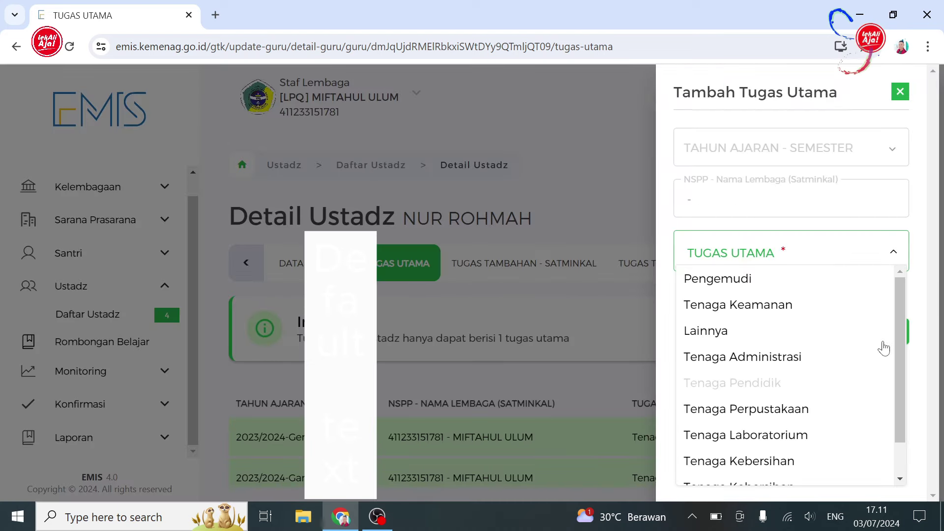
left_click(874, 321)
key("Return")
left_click(485, 344)
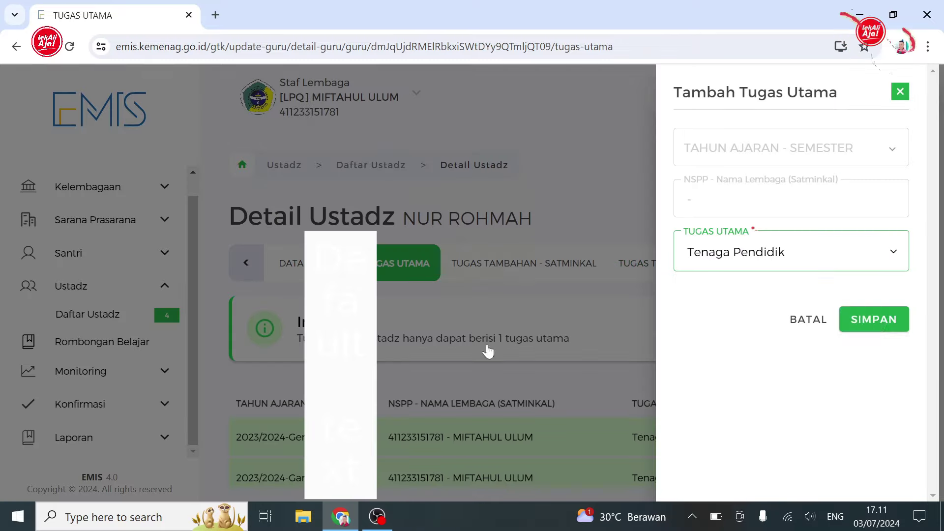
left_click(859, 322)
left_click(507, 368)
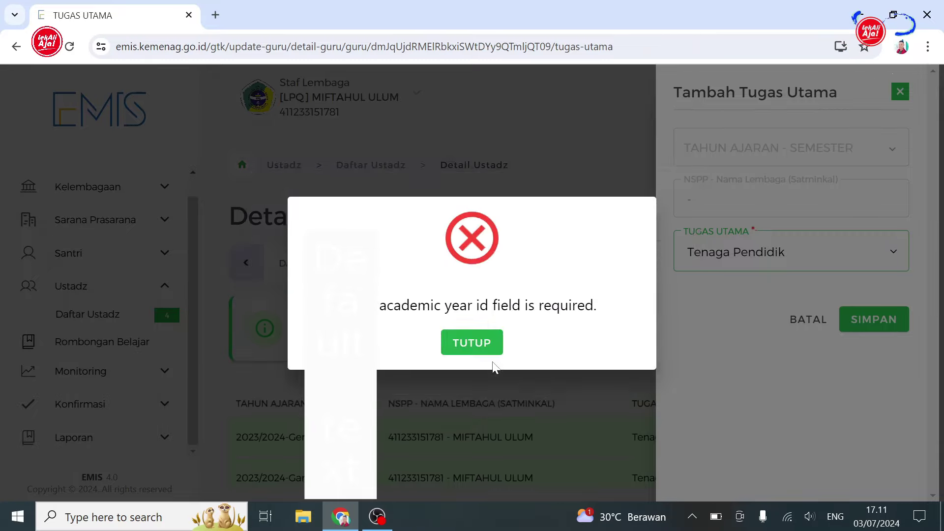
left_click(473, 342)
left_click(903, 94)
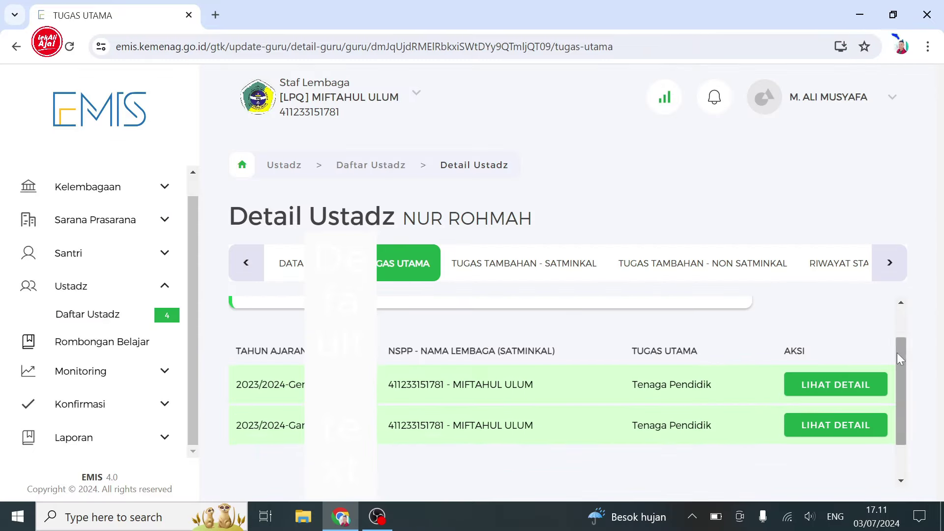
Add Tenaga Pendidik as the third ustadz's Tugas Utama for 2024/2025 Ganjil, save it and return to the Daftar Ustadz list
left_click(813, 318)
left_click(846, 263)
left_click(732, 379)
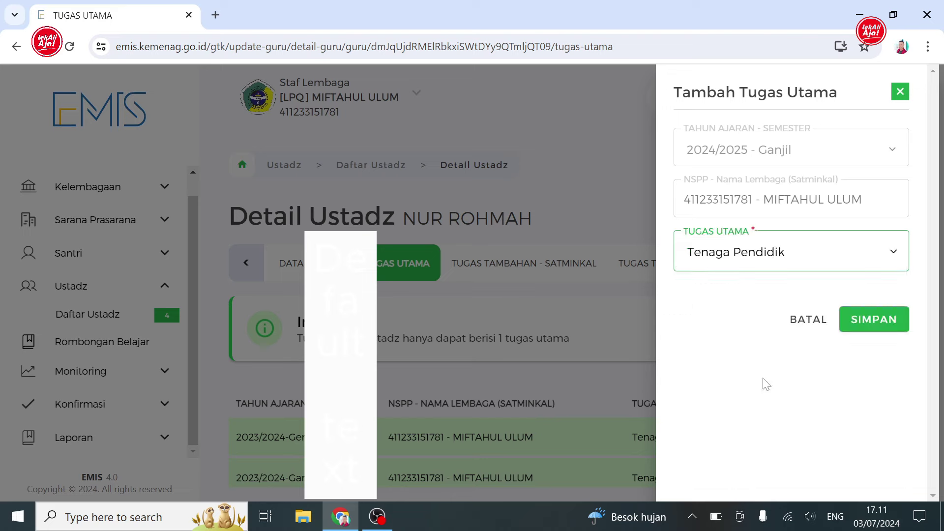
left_click(871, 320)
left_click(510, 368)
left_click(900, 92)
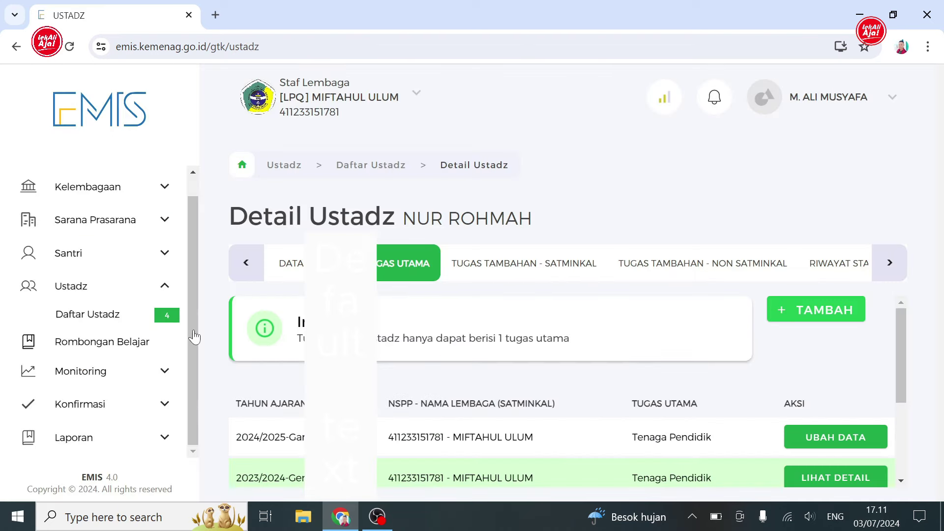
scroll(822, 415, "down", 3)
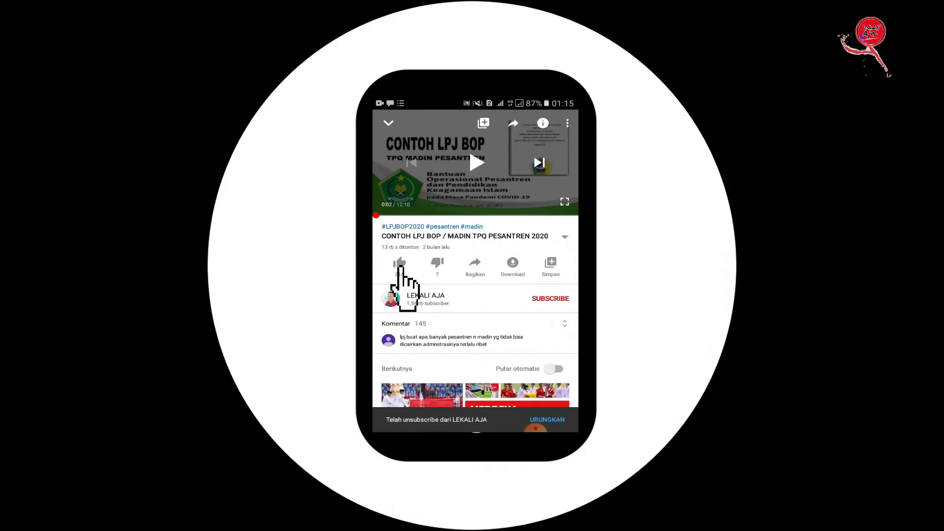
left_click(400, 264)
left_click(542, 305)
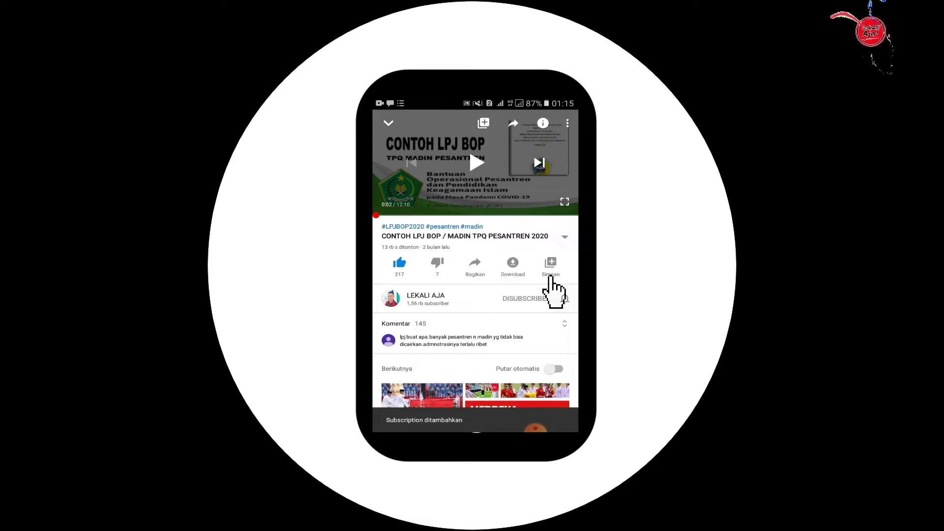
left_click(558, 298)
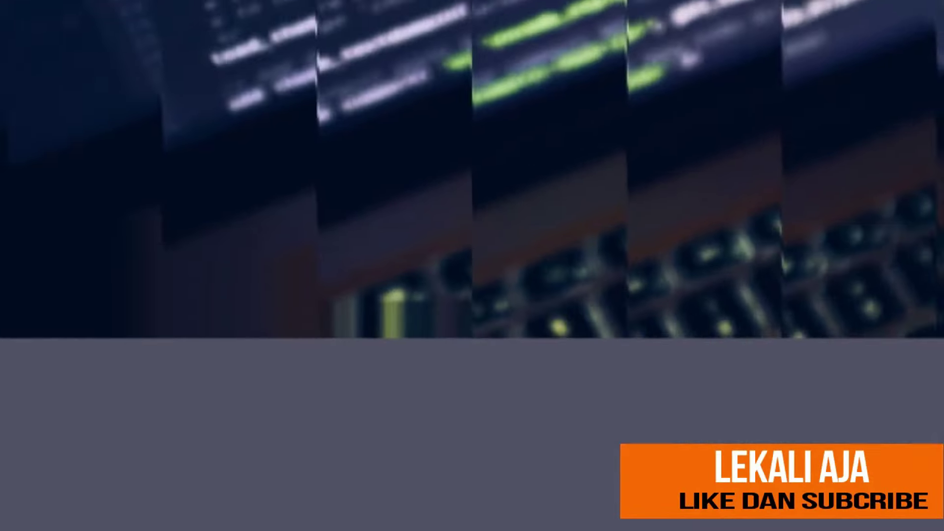